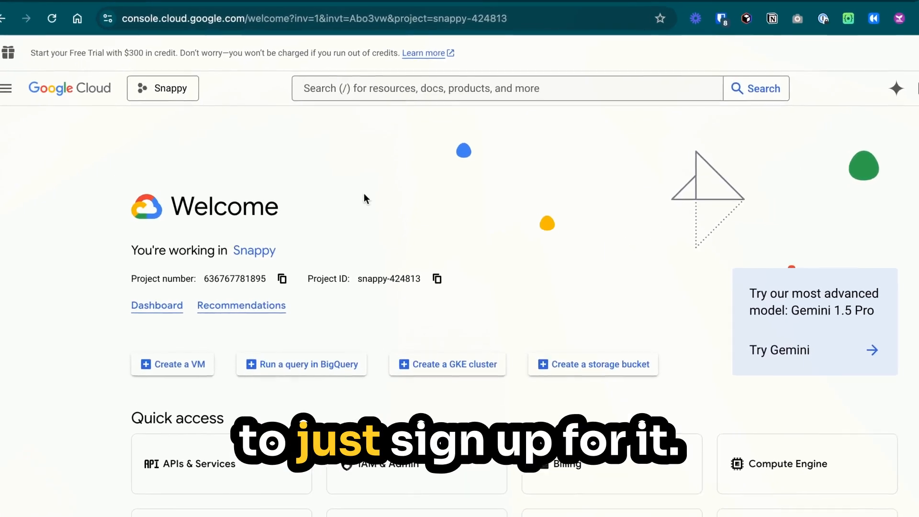
Step: Open the project's API credentials and start creating a new OAuth client ID
click(113, 105)
mouse_move(184, 216)
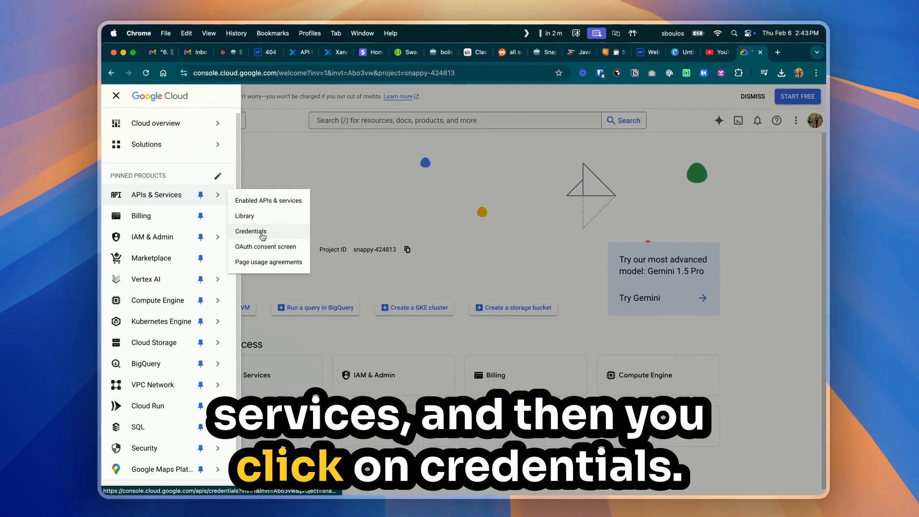
click(262, 237)
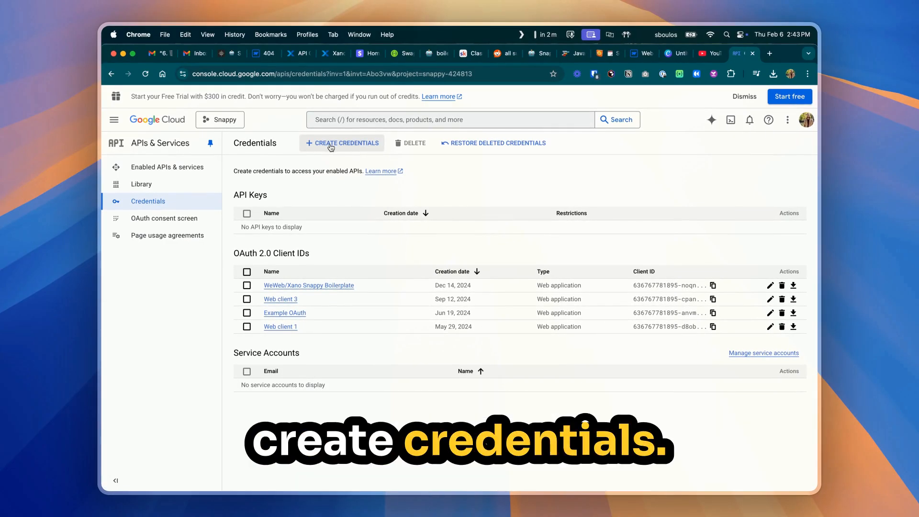
click(331, 144)
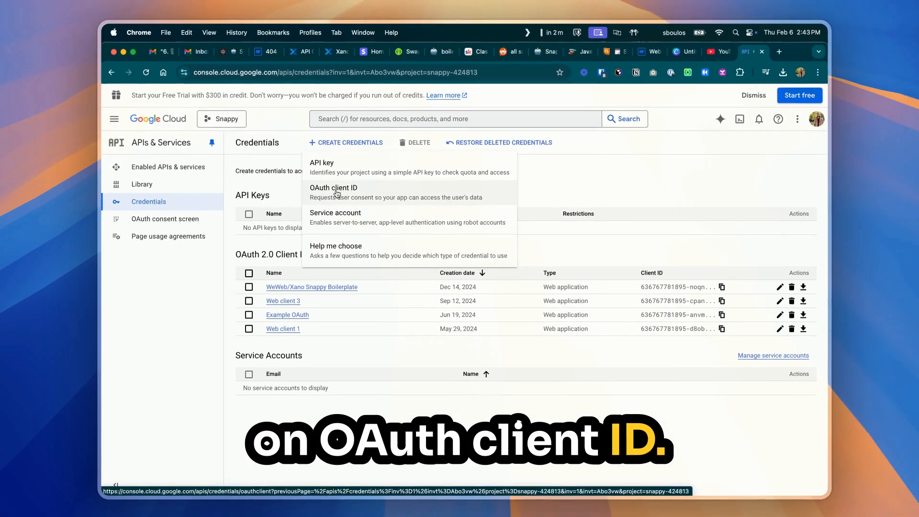
click(452, 198)
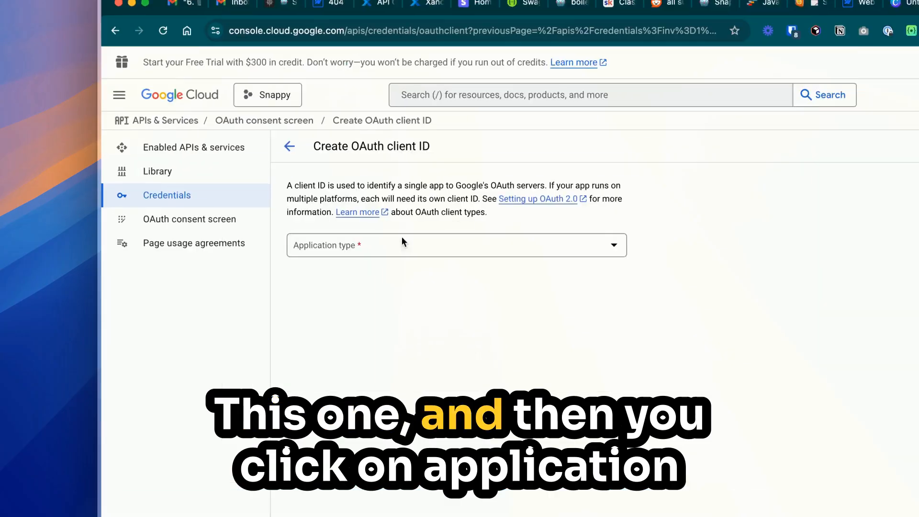
Step: Set the OAuth client's application type to Web application and go to its authorized redirect URIs section
click(398, 250)
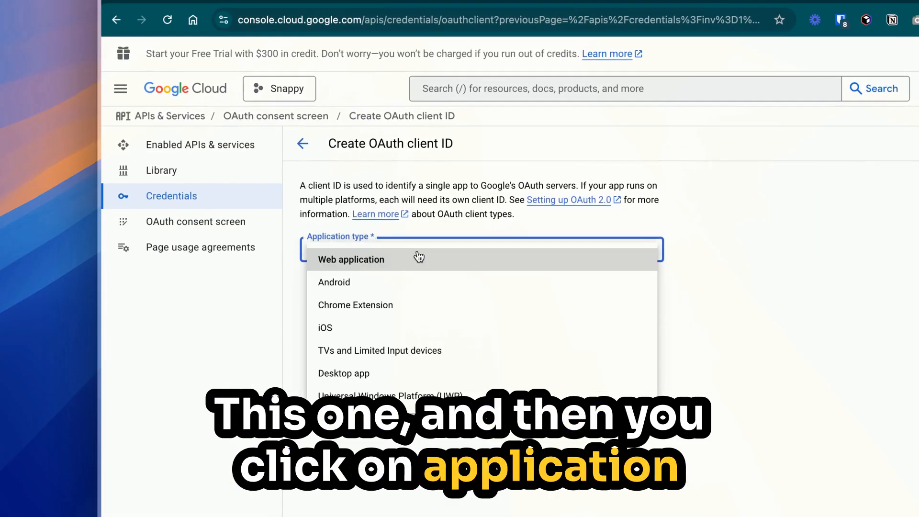
click(392, 269)
scroll(479, 287, down, 2)
click(339, 215)
click(299, 262)
drag(318, 483, 493, 497)
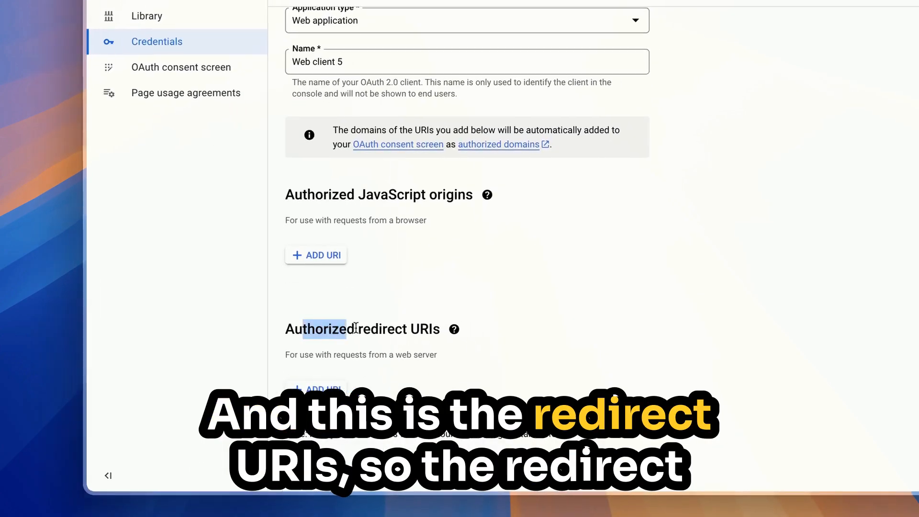
click(388, 338)
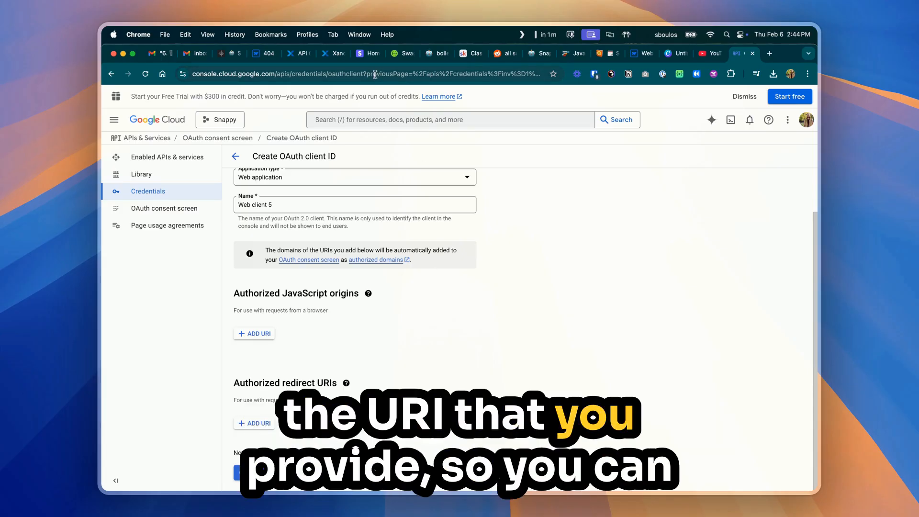
click(374, 124)
text(www)
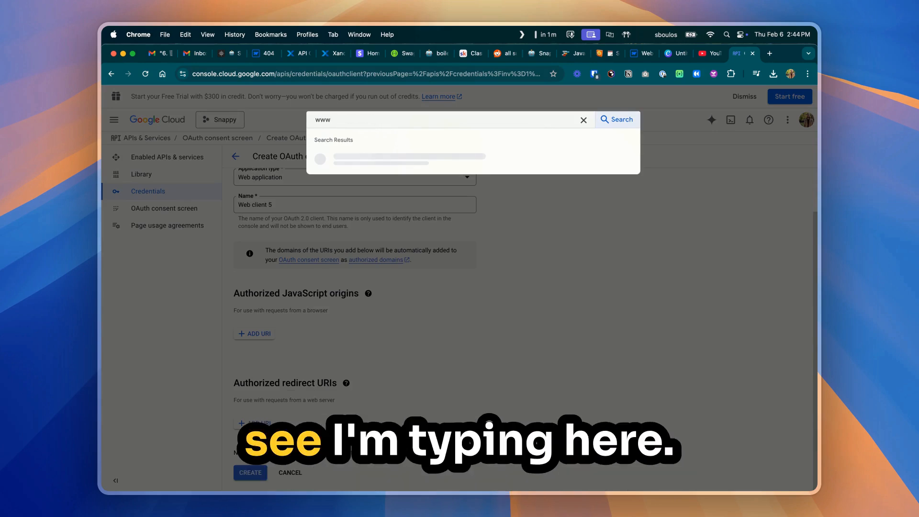
text(.example.com)
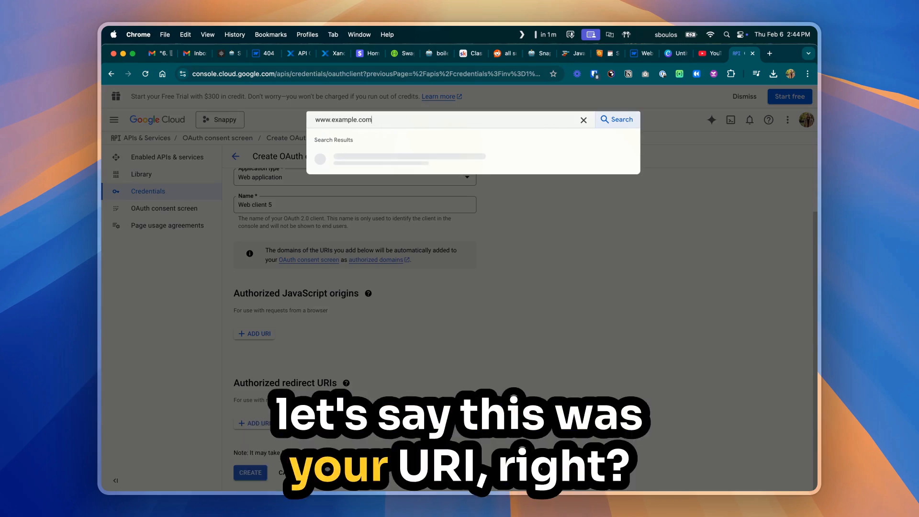
text(/login)
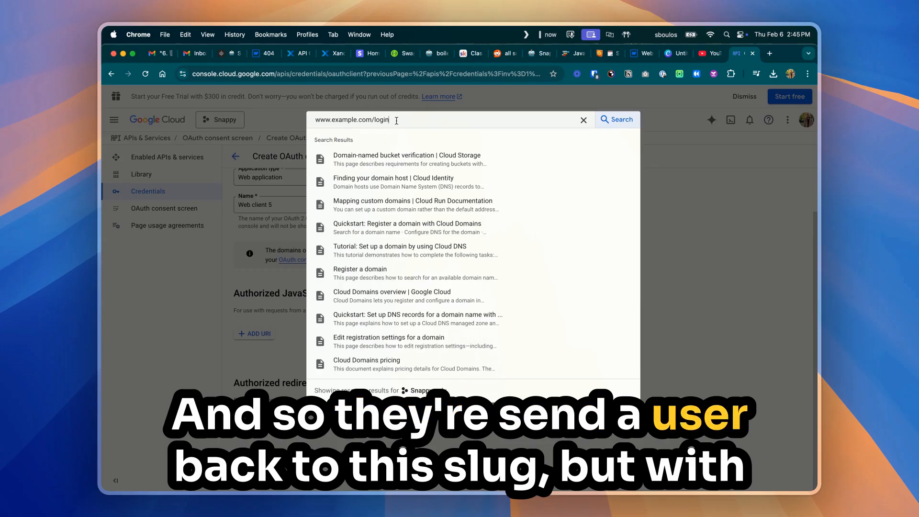
text(?code=4)
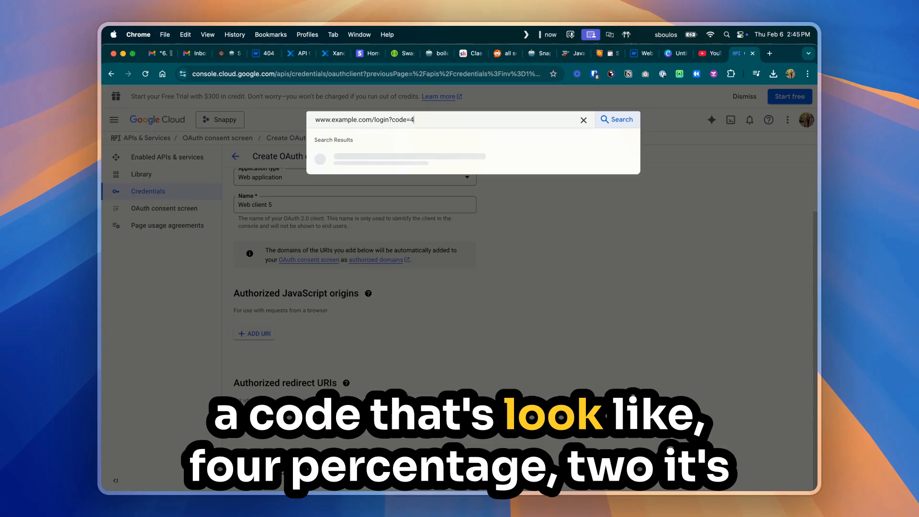
text(%294884949403jjddkl)
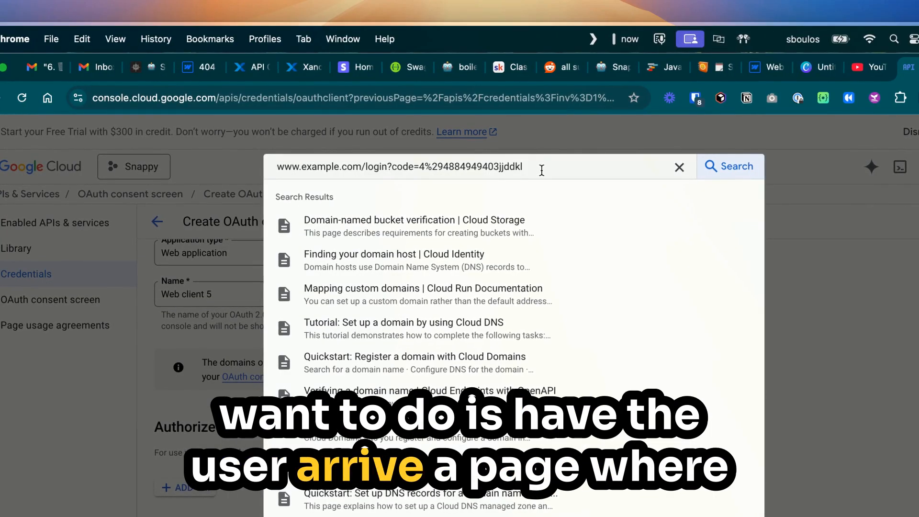
drag(477, 171, 422, 169)
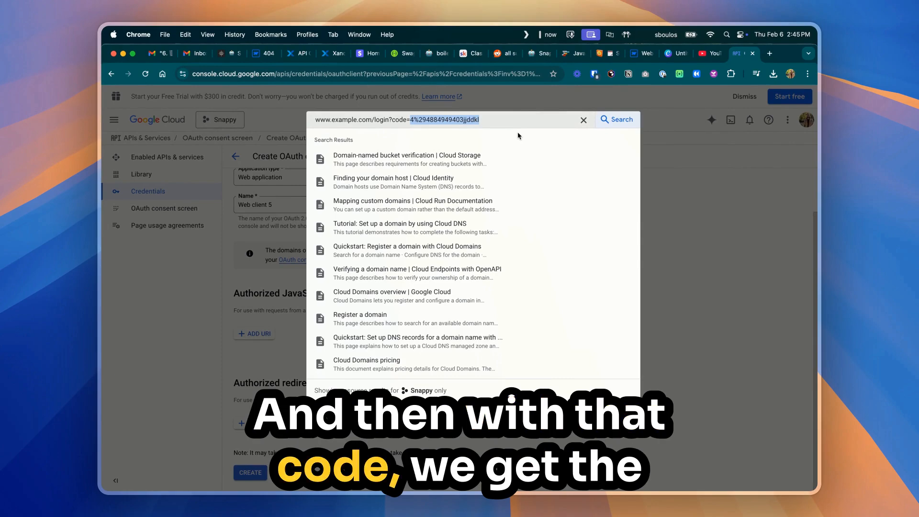
key(BackSpace)
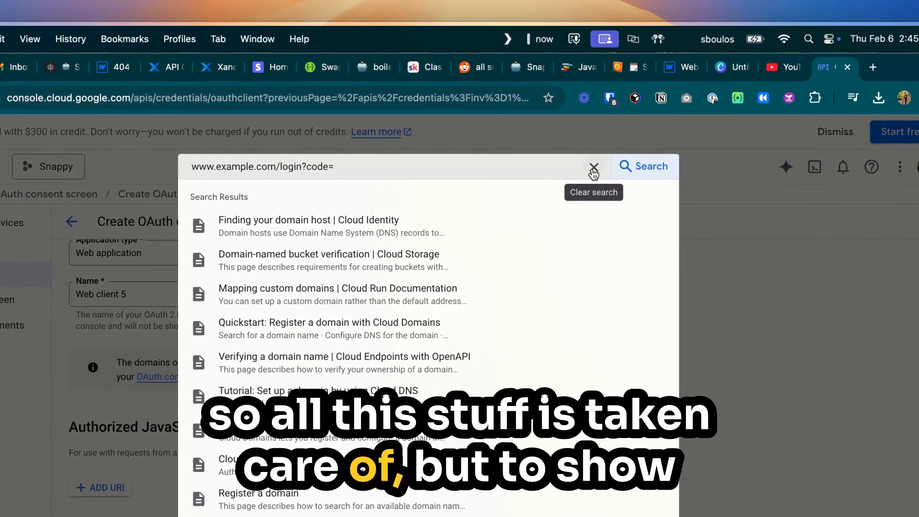
click(594, 170)
Step: Switch to the WeWeb editor and open the Google Redirect Page with its page workflows
click(728, 424)
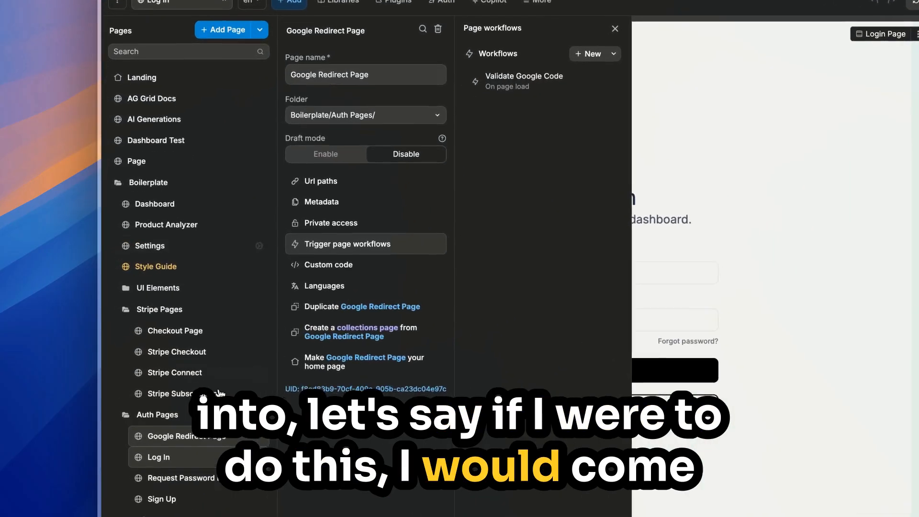
click(205, 437)
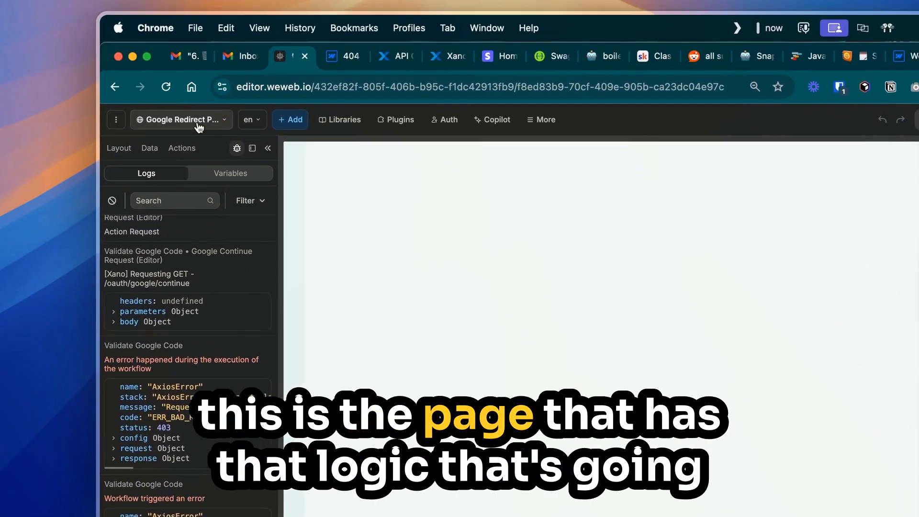
click(199, 127)
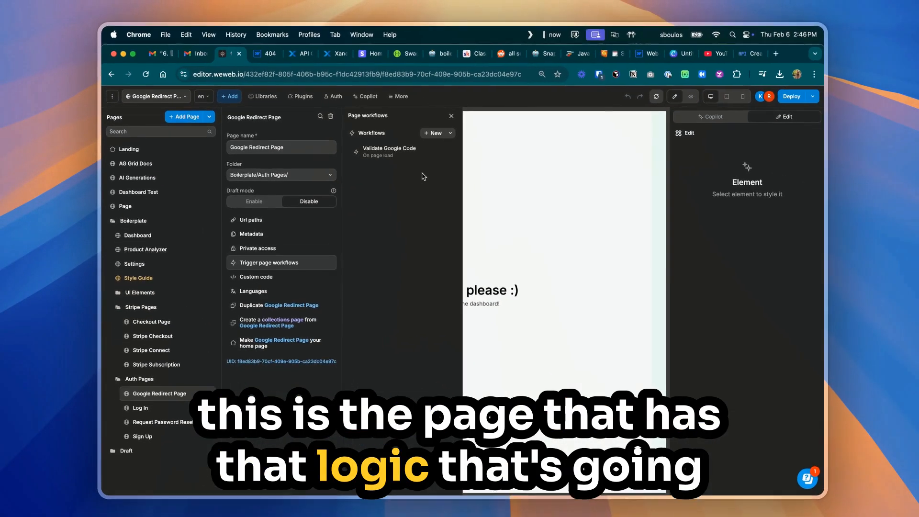
Step: Inspect the JavaScript bound to the code parameter of Google Continue Request (Editor) in the Validate Google Code workflow, and close the workflow
click(554, 202)
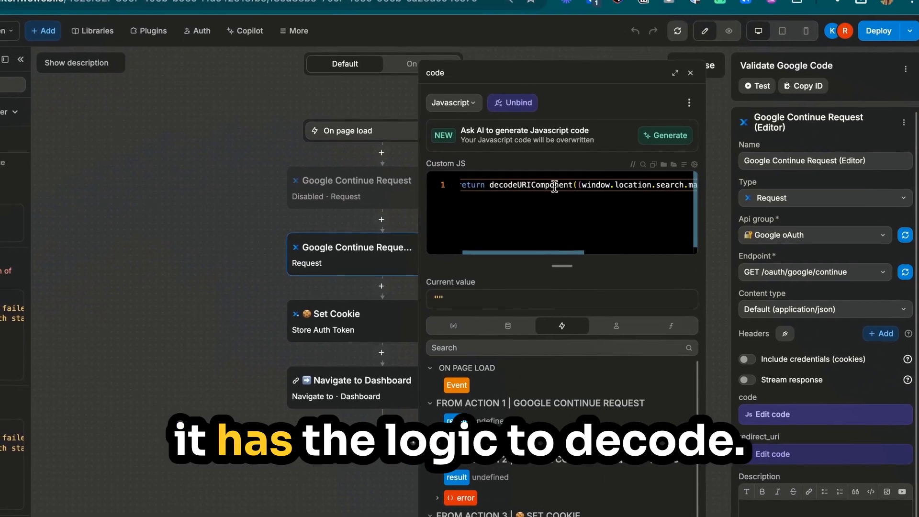
scroll(565, 195, right, 1)
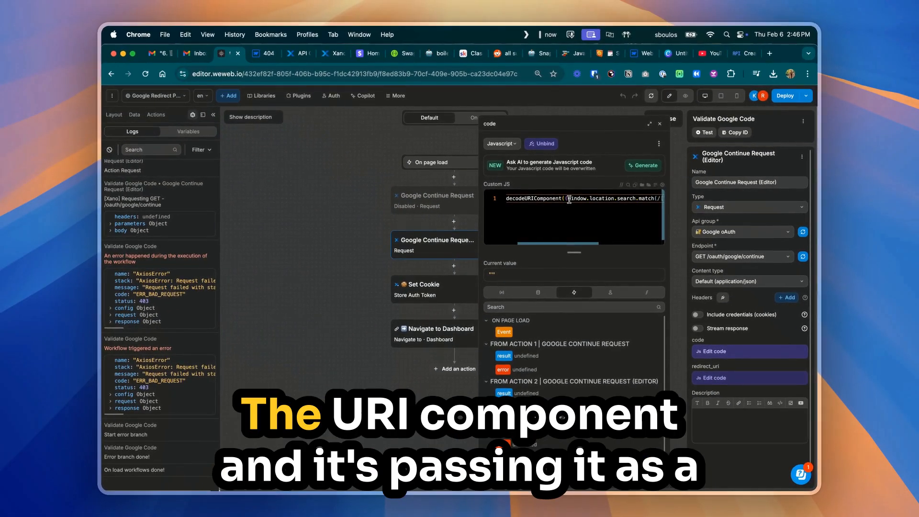
scroll(570, 199, right, 2)
scroll(569, 200, left, 3)
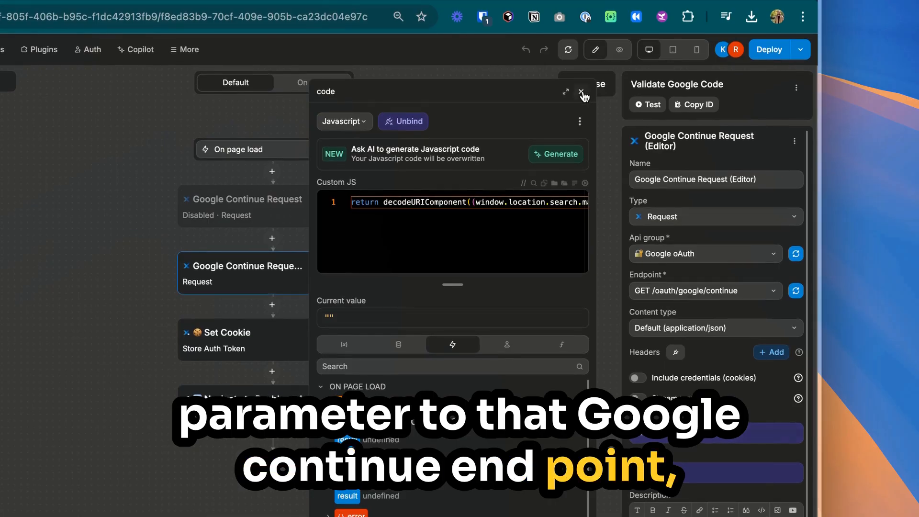
click(582, 90)
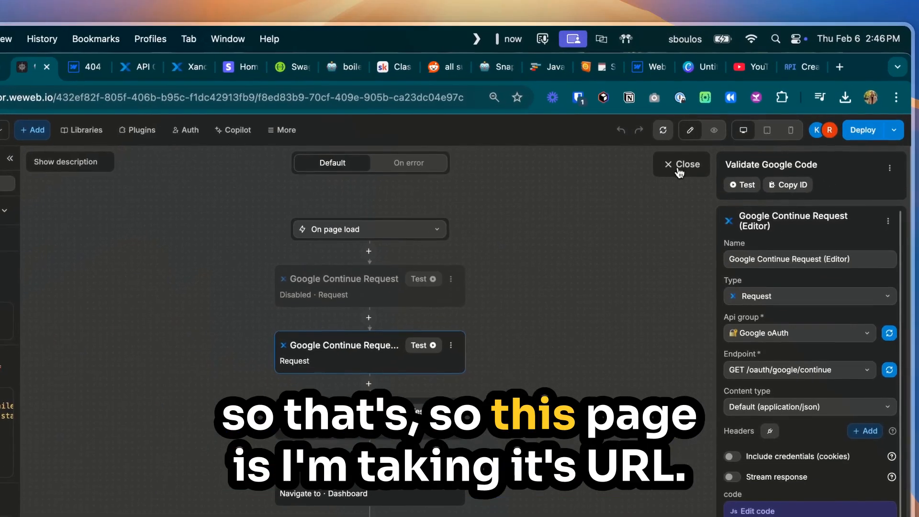
click(665, 120)
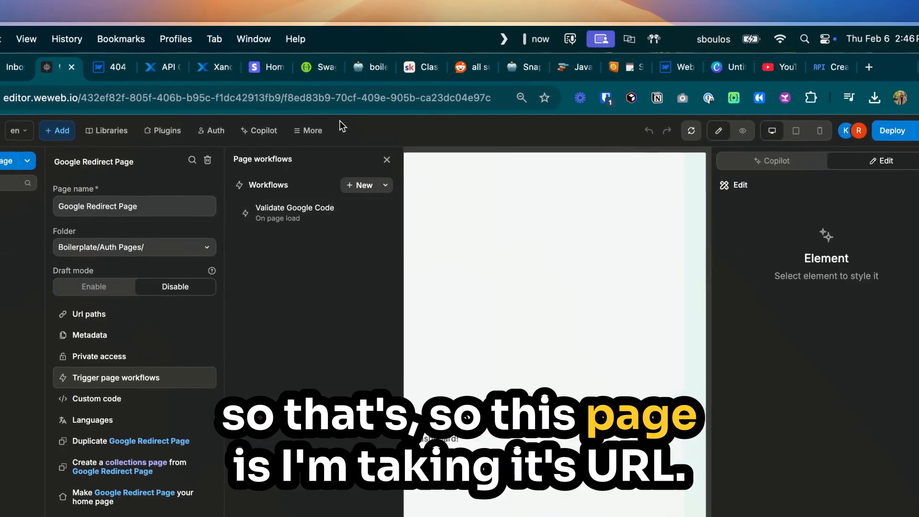
Step: Copy the Google Redirect Page's editor URL and add it as an authorized redirect URI in the Google Cloud OAuth client form
click(371, 74)
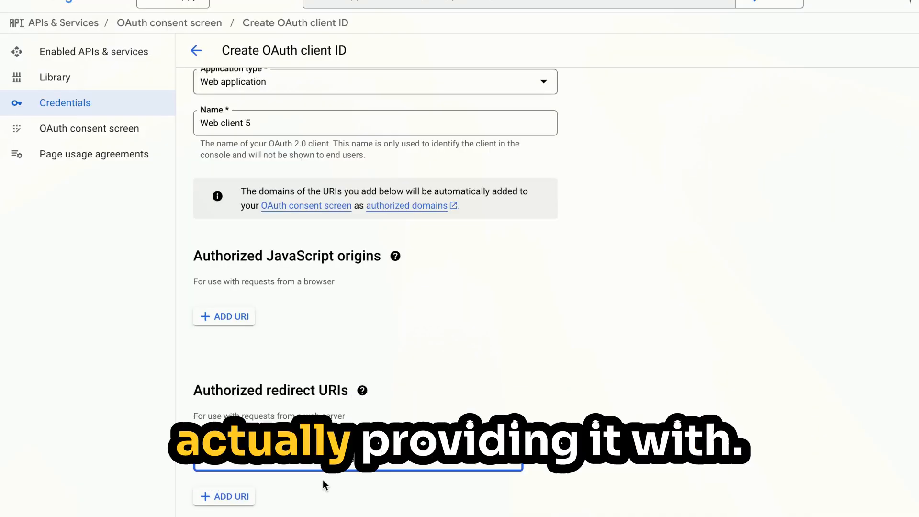
click(323, 482)
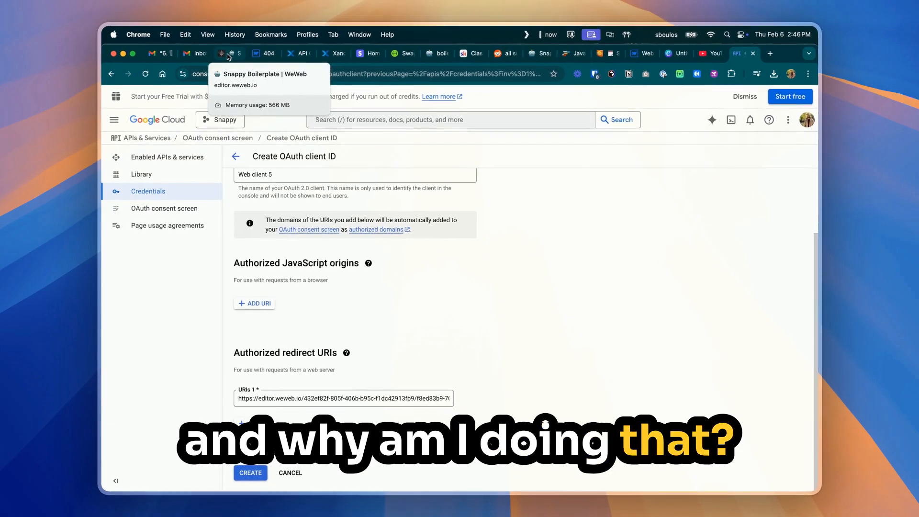
Step: Switch back to WeWeb and open the production site from the deployment options to check its domain
click(228, 56)
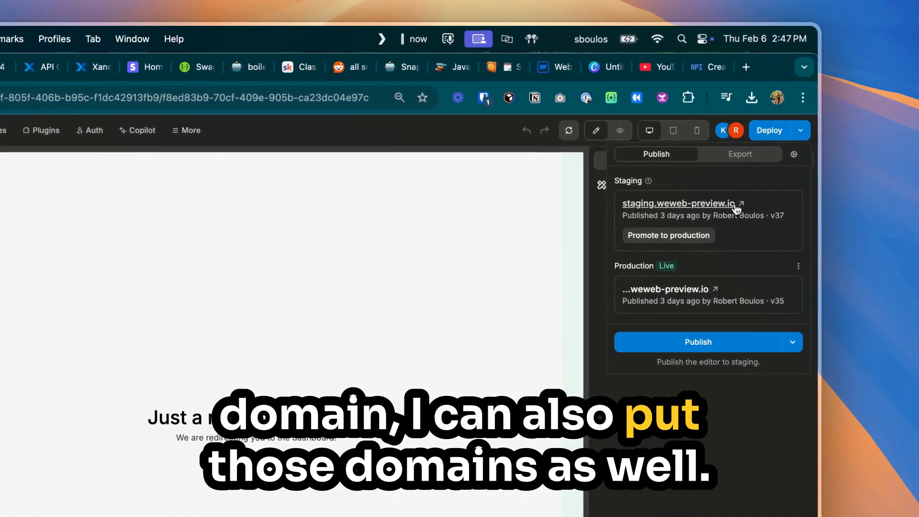
click(705, 290)
click(360, 100)
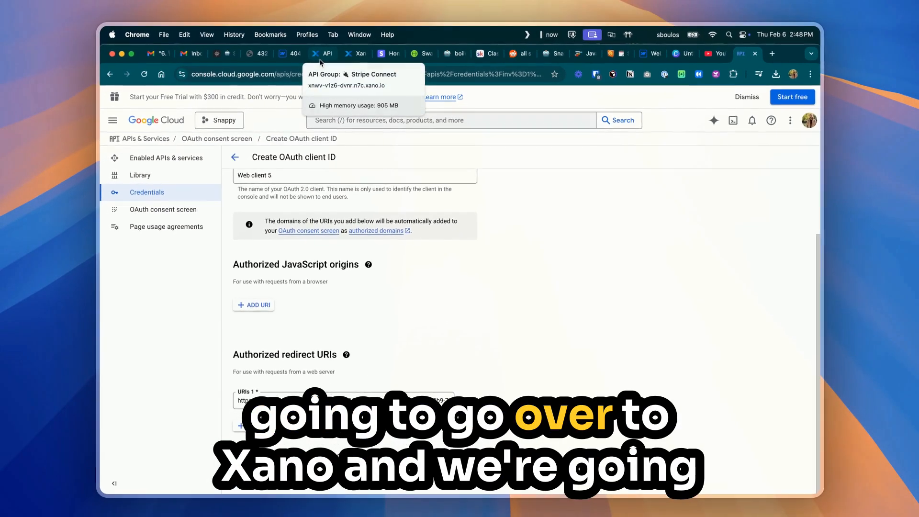
Step: Switch to Xano and locate the google_oauth_client_id and google_oauth_secret environment variables in the workspace settings
click(320, 59)
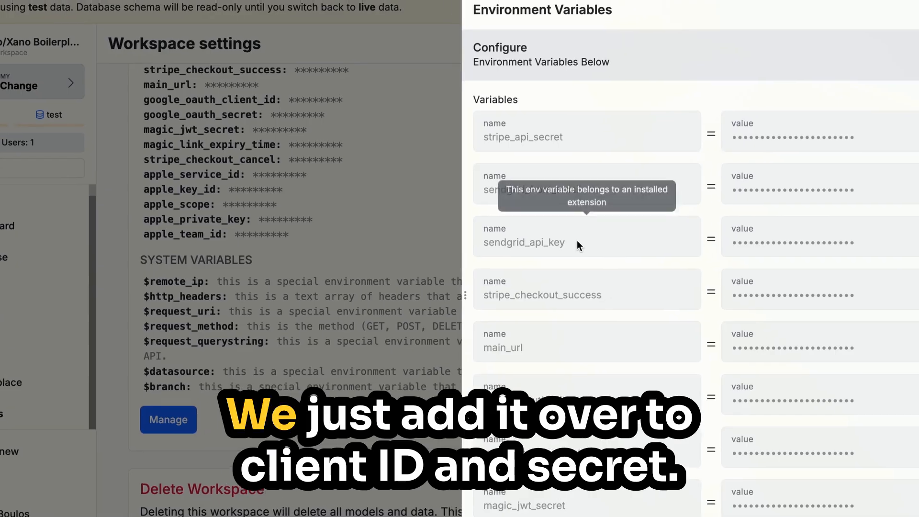
scroll(570, 242, down, 4)
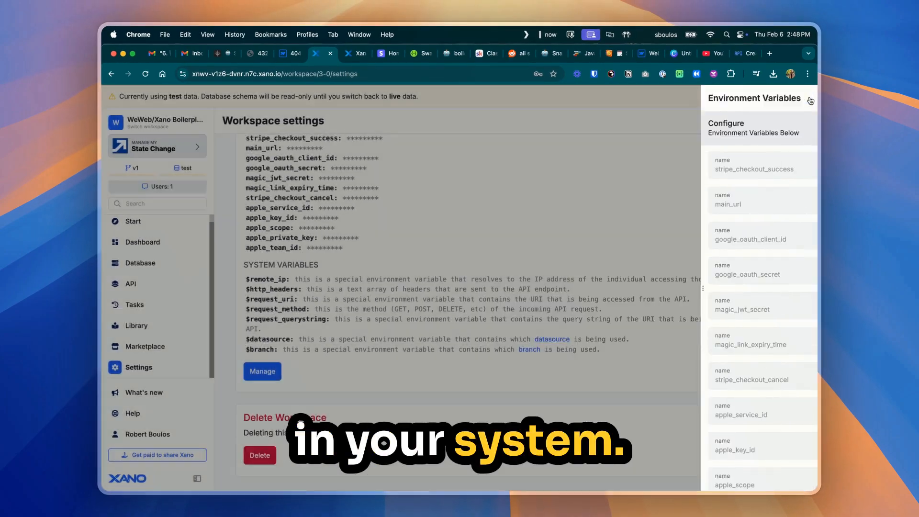
click(806, 98)
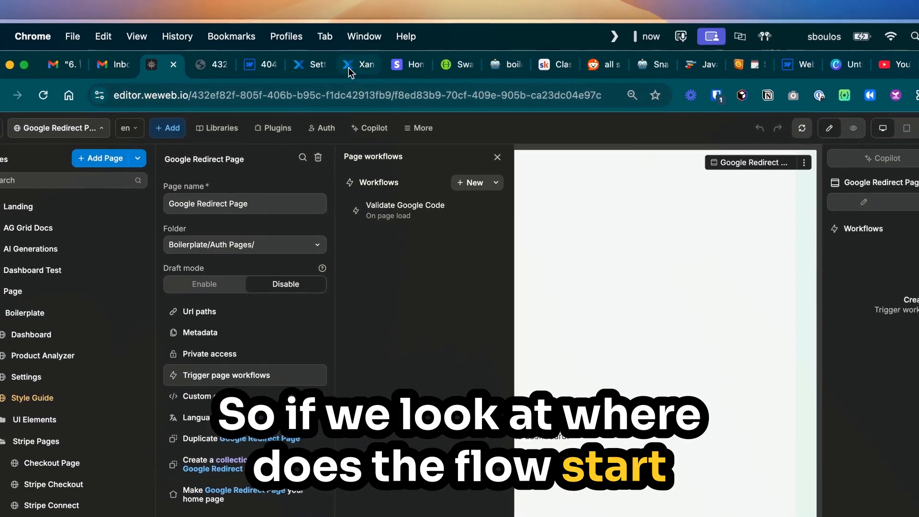
Step: Open the Google oAuth API group in Xano and examine its endpoints
click(357, 65)
click(165, 283)
click(417, 373)
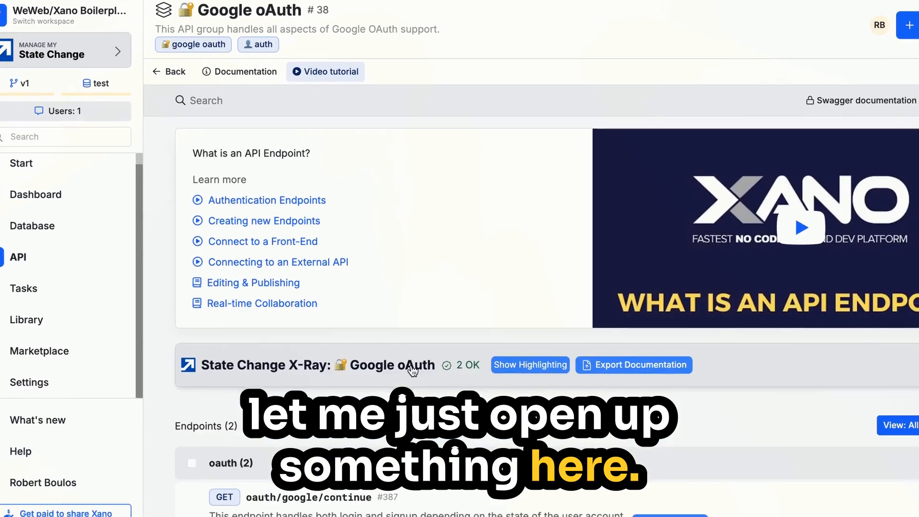
scroll(414, 371, down, 2)
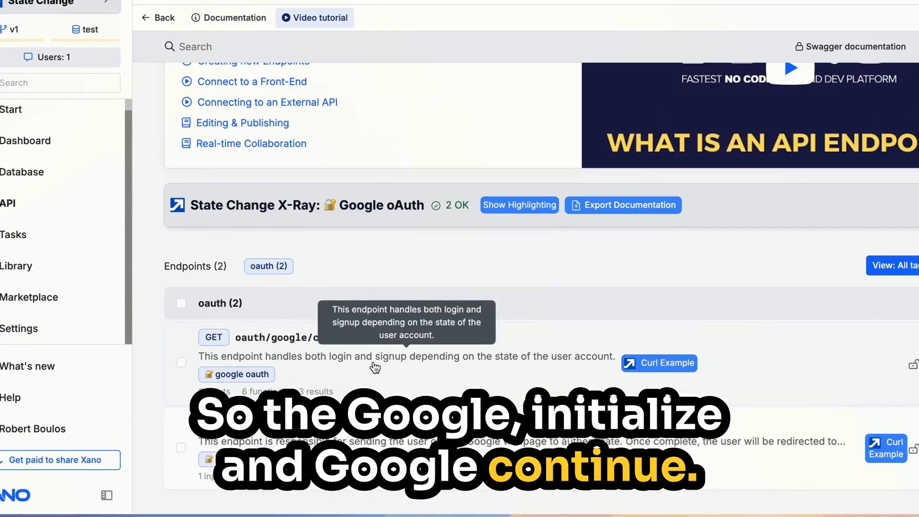
Step: Open the Sign in with Google workflow on WeWeb's Log In page and inspect the redirect_uri code of Google oAuth Initialize (Editor)
click(174, 71)
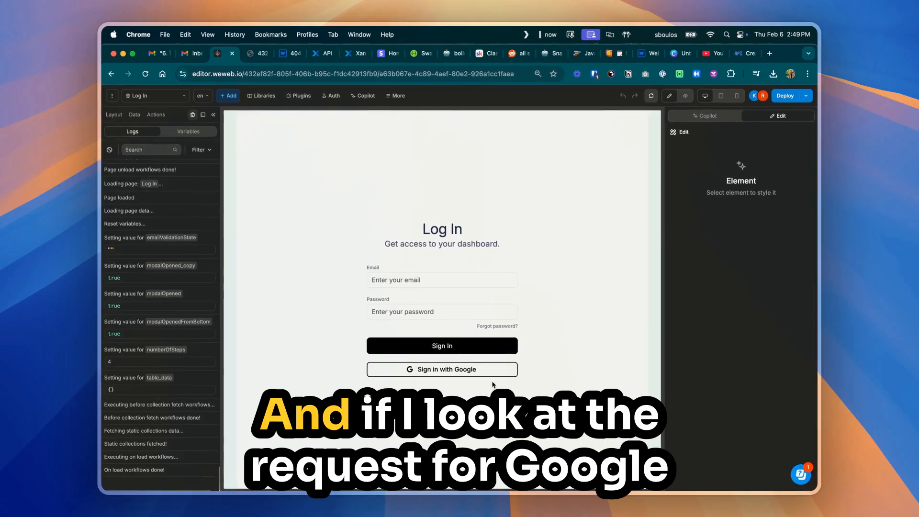
click(492, 373)
click(734, 196)
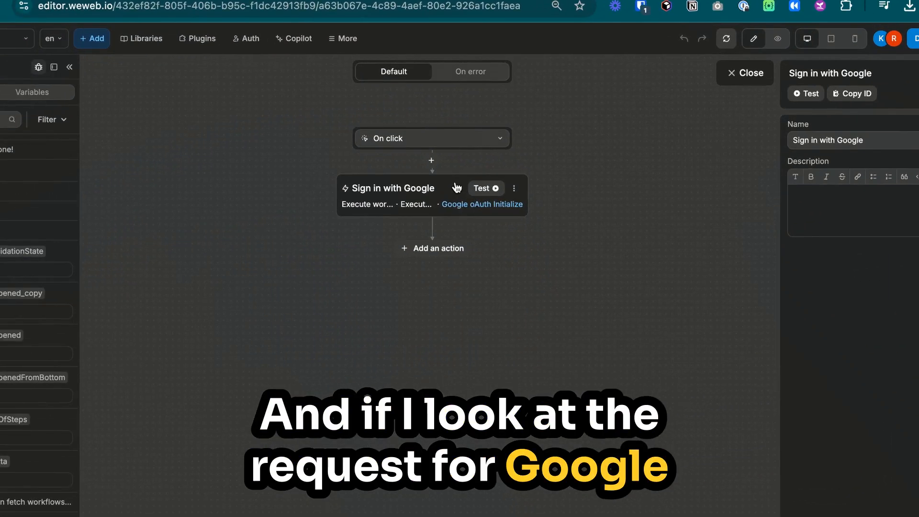
click(482, 204)
click(433, 268)
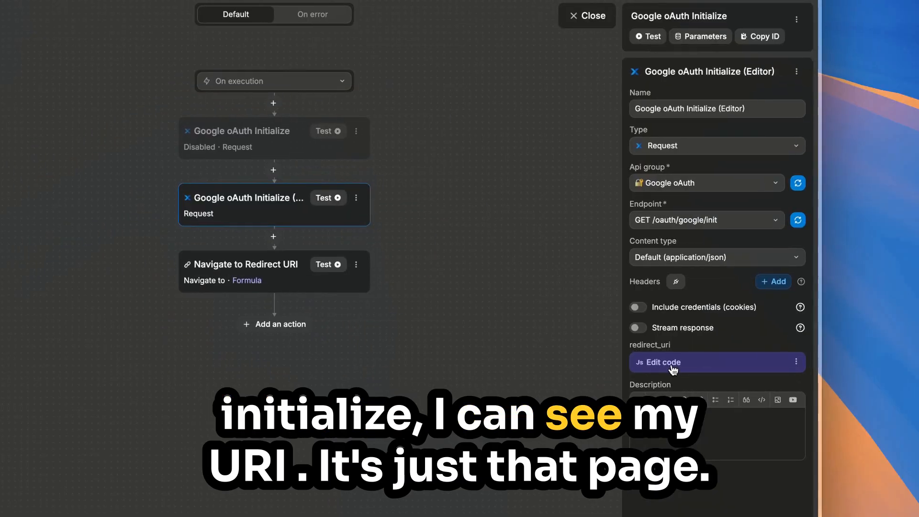
click(672, 367)
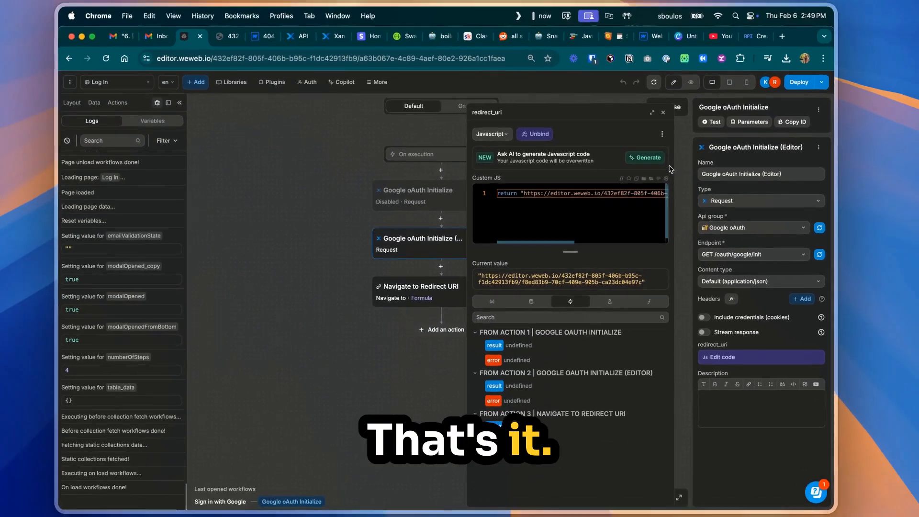
Step: Switch back from the Google Cloud OAuth client form to the WeWeb editor and close the Google oAuth Initialize workflow
click(394, 237)
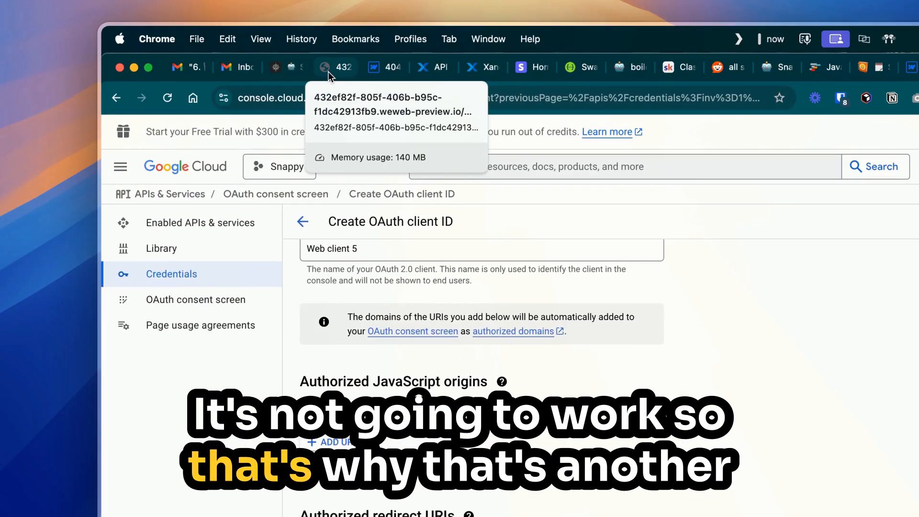
click(327, 70)
click(289, 70)
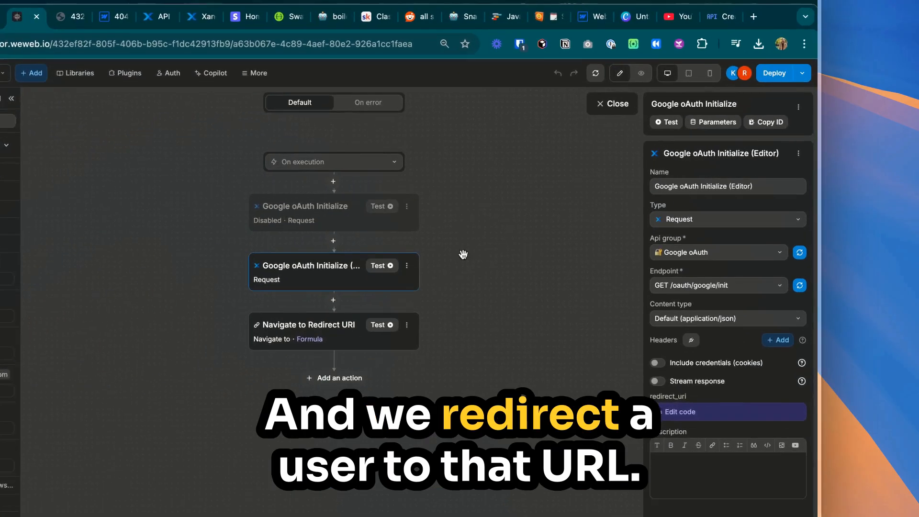
click(663, 119)
click(663, 120)
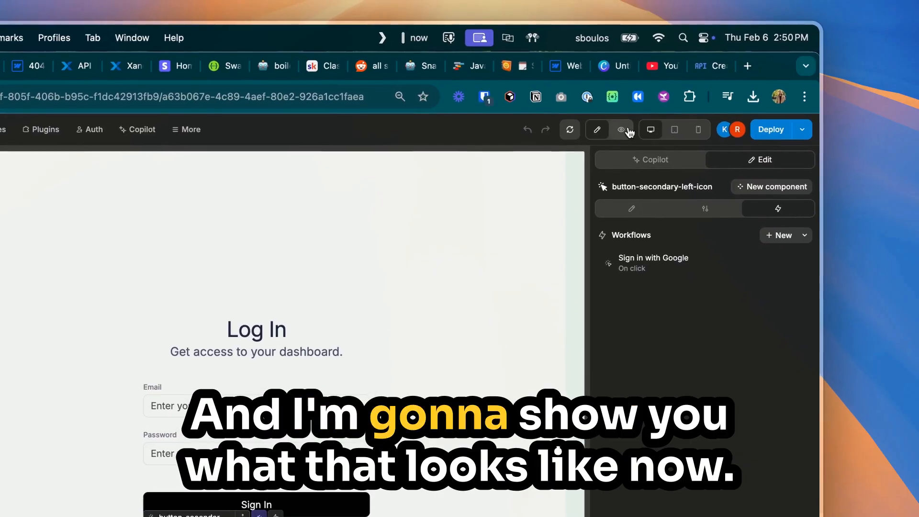
Step: Preview the Log In page and test Sign in with Google using the first listed Google account
click(620, 62)
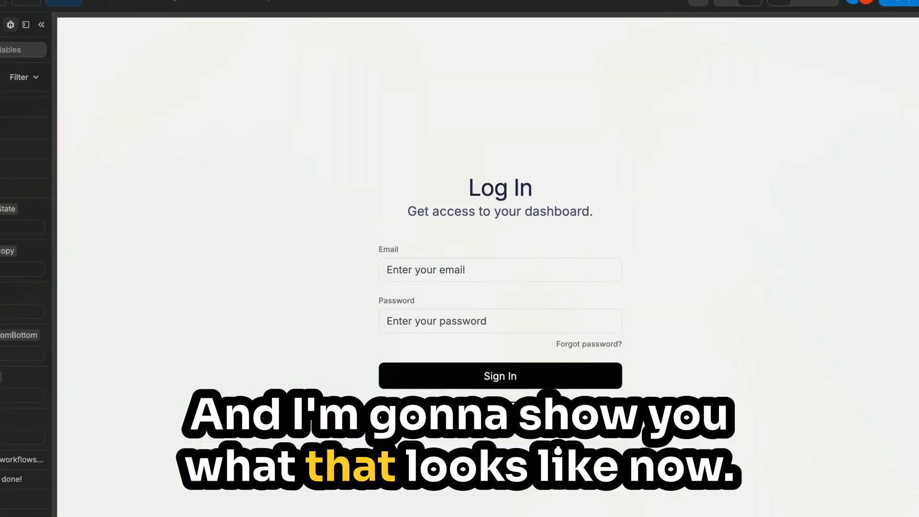
click(509, 404)
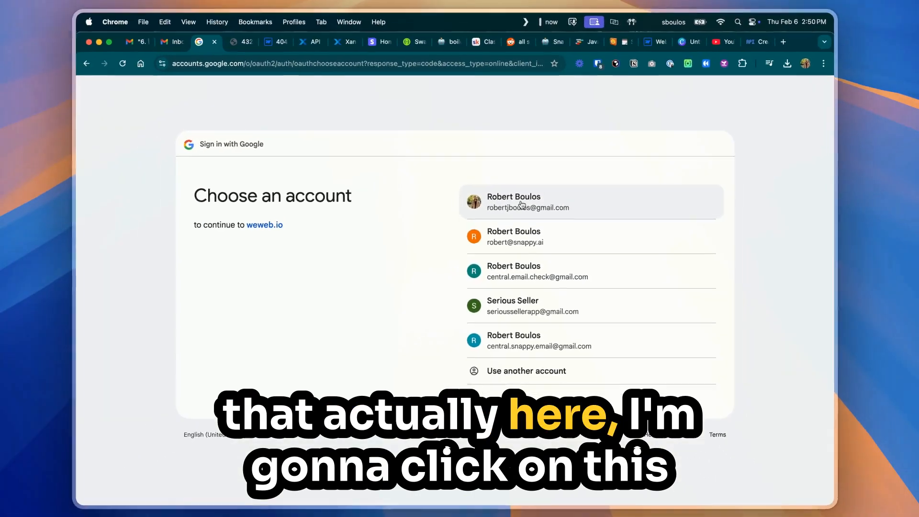
click(511, 181)
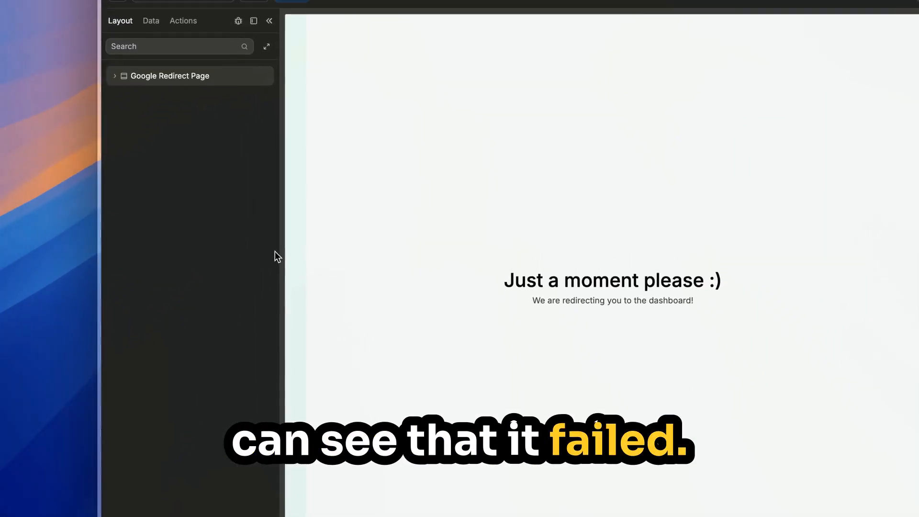
Step: Open the Google Redirect Page's Validate Google Code workflow, examine the failed request's response in the logs, and close the workflow
click(218, 108)
click(218, 109)
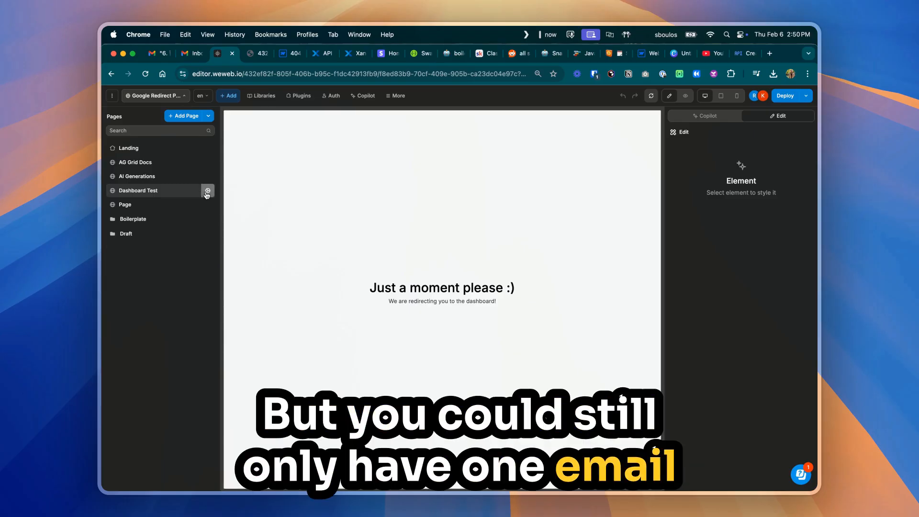
click(175, 94)
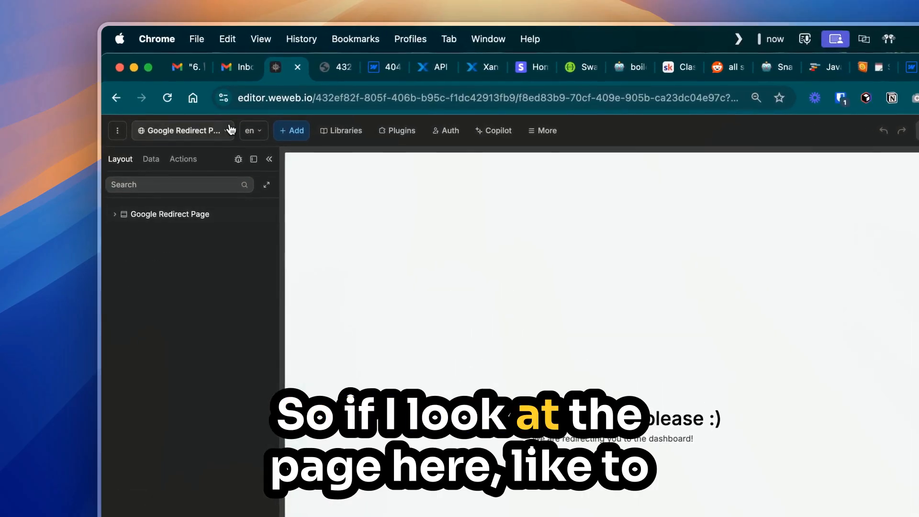
click(230, 130)
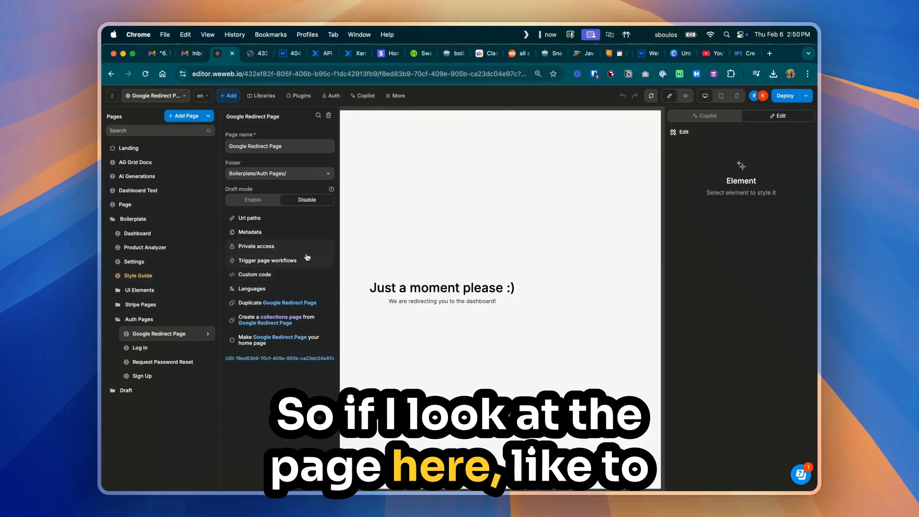
click(307, 259)
click(397, 151)
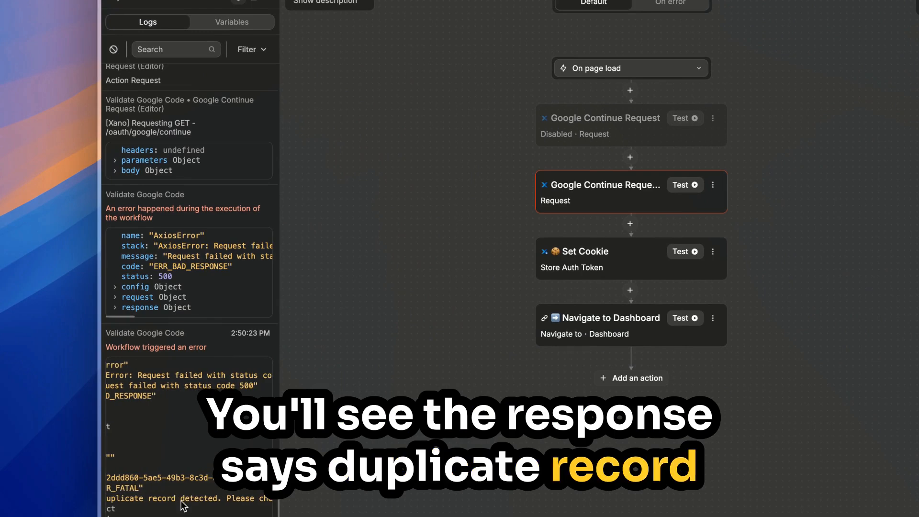
scroll(185, 508, right, 5)
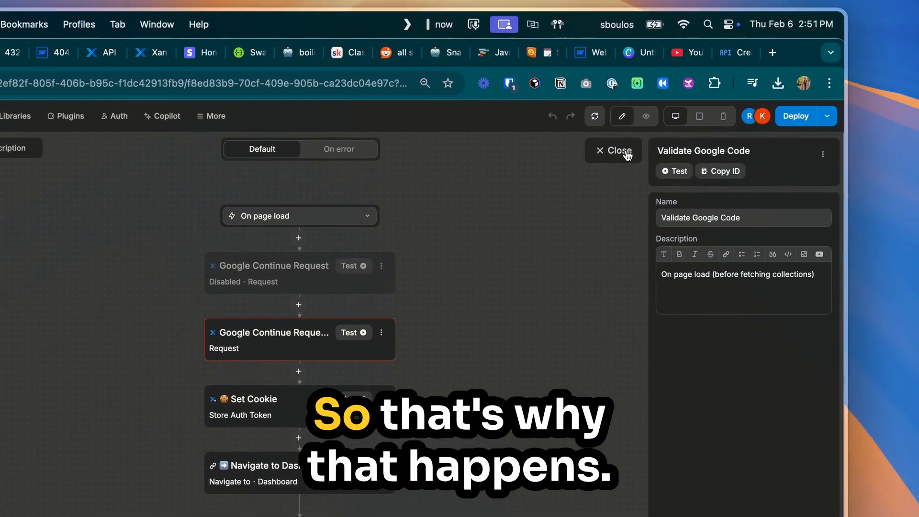
click(627, 152)
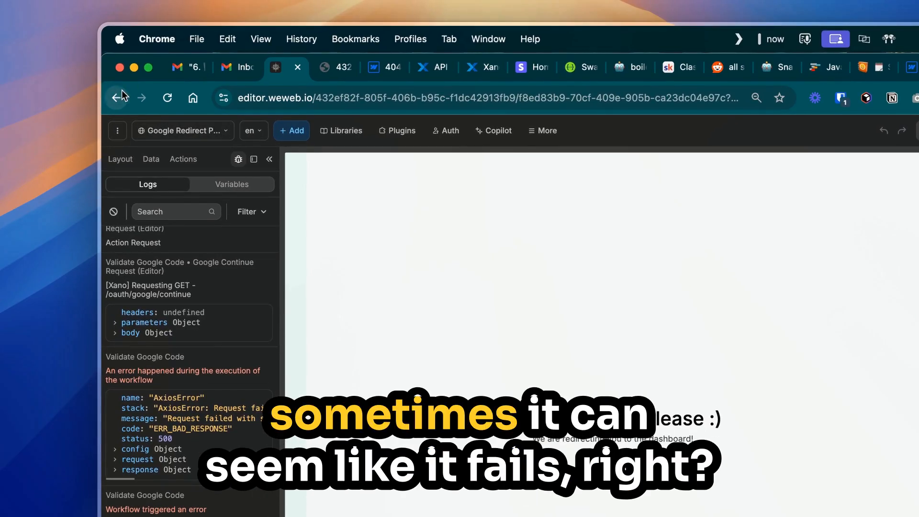
Step: Return to the Log In page, preview it, and sign in with Google using the third listed account
click(188, 134)
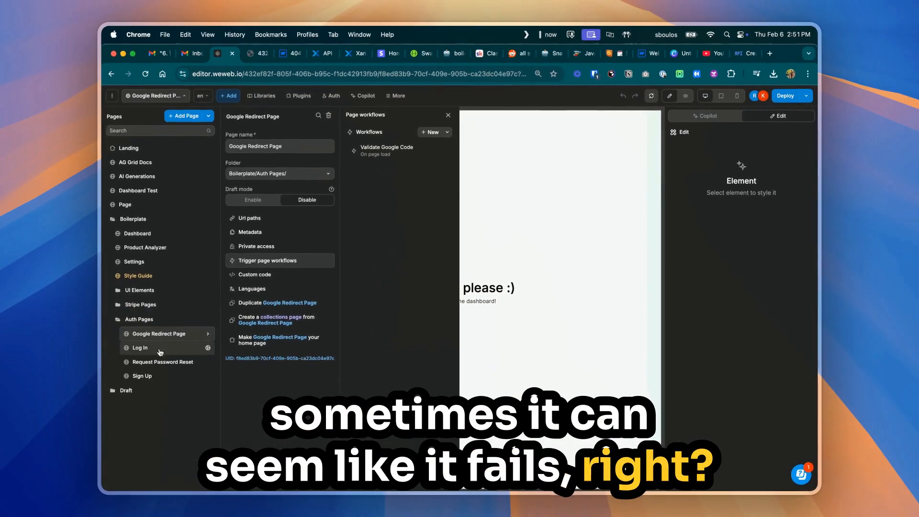
click(159, 350)
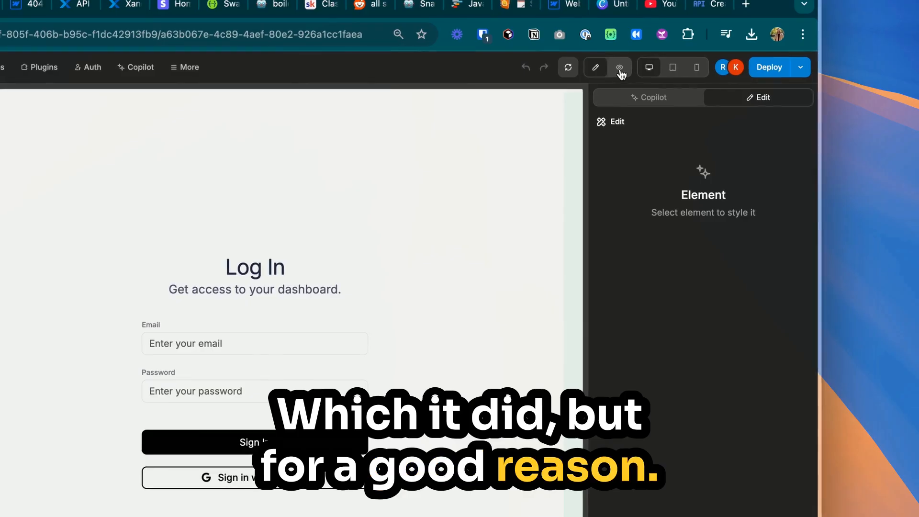
click(620, 70)
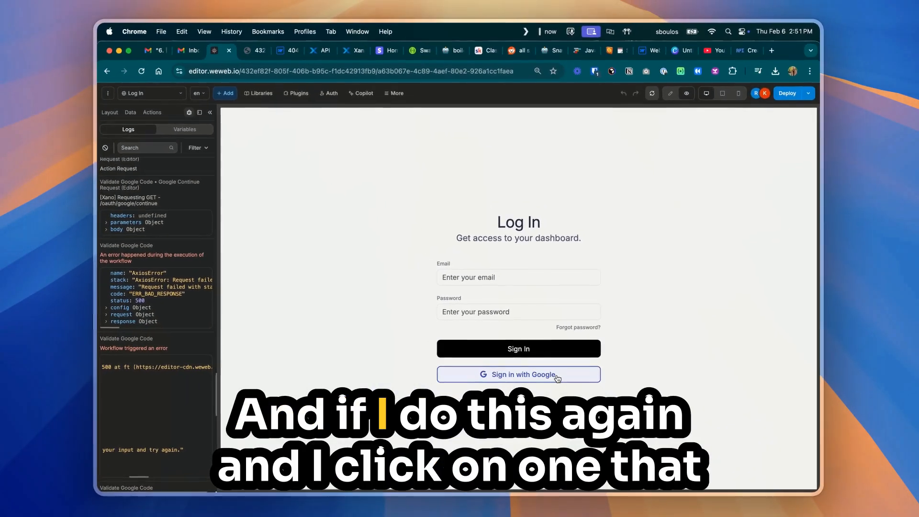
click(558, 379)
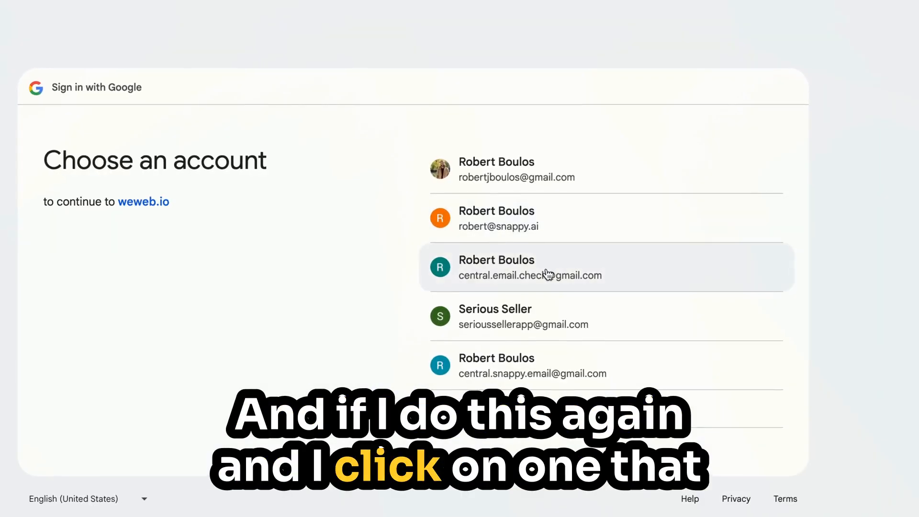
click(545, 274)
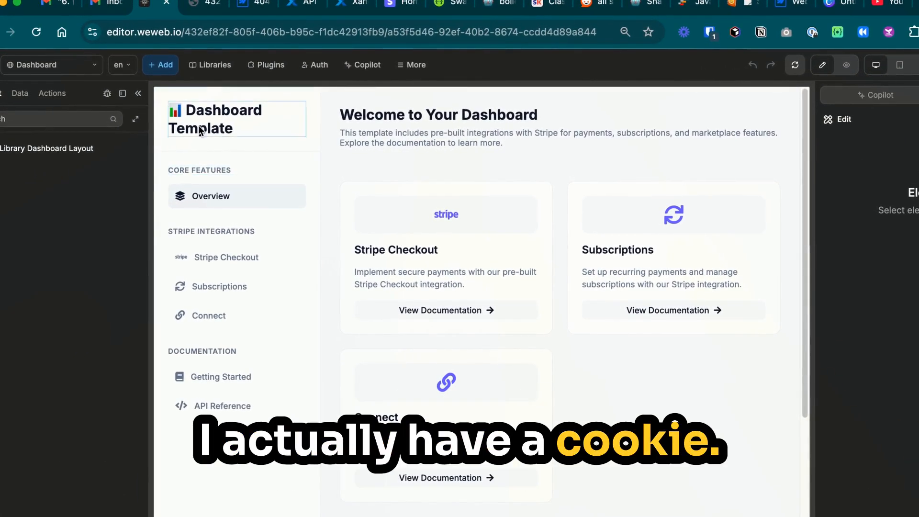
Step: Switch to Xano, refresh the request history of the /oauth/google/continue endpoint, and inspect the latest request's details
click(345, 6)
click(306, 4)
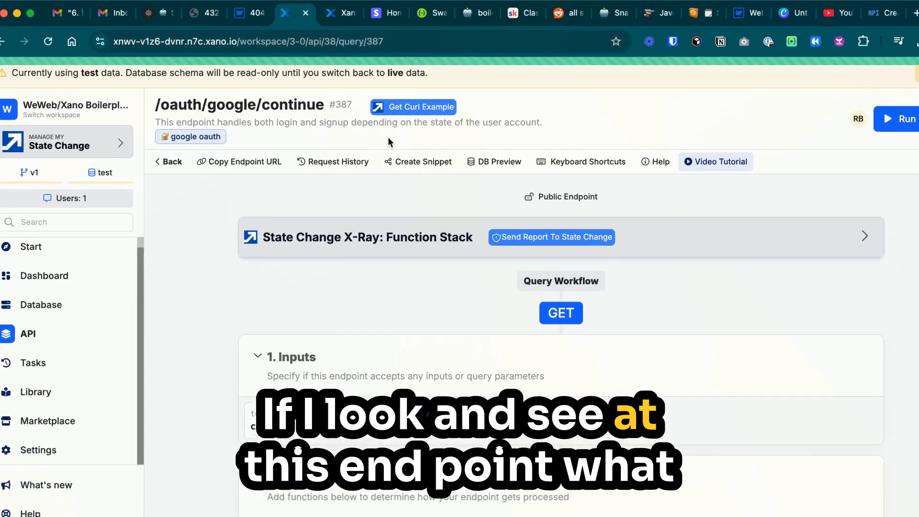
click(336, 165)
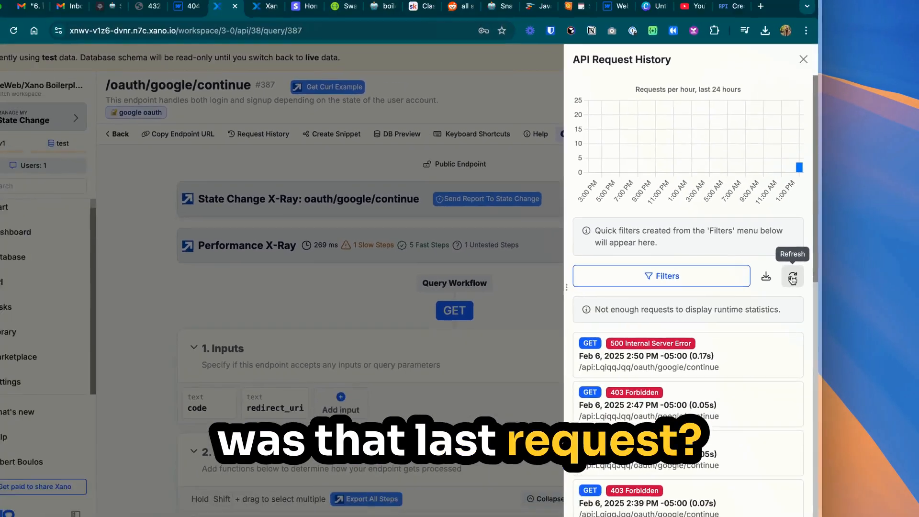
click(793, 279)
click(681, 352)
click(627, 371)
scroll(628, 400, down, 3)
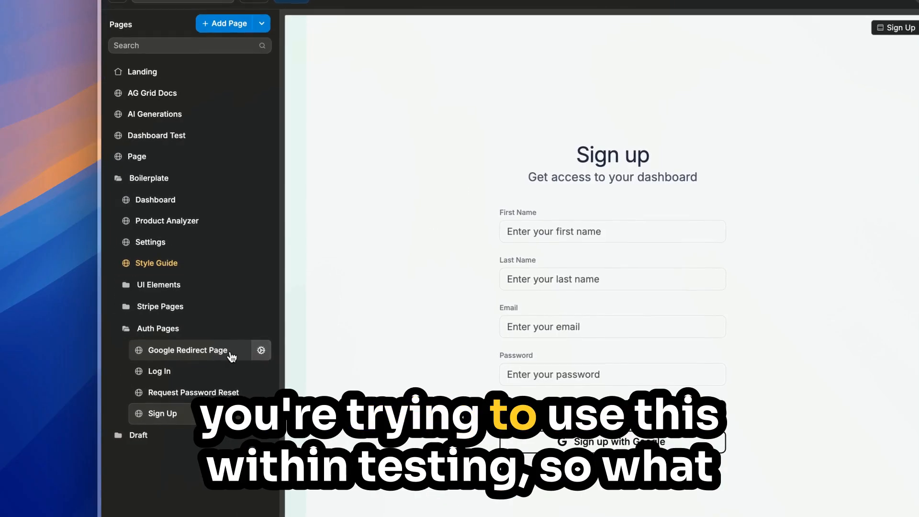
Step: Open the Google Redirect Page in WeWeb, review its Validate Google Code page-load workflow, and close the workflow
click(173, 336)
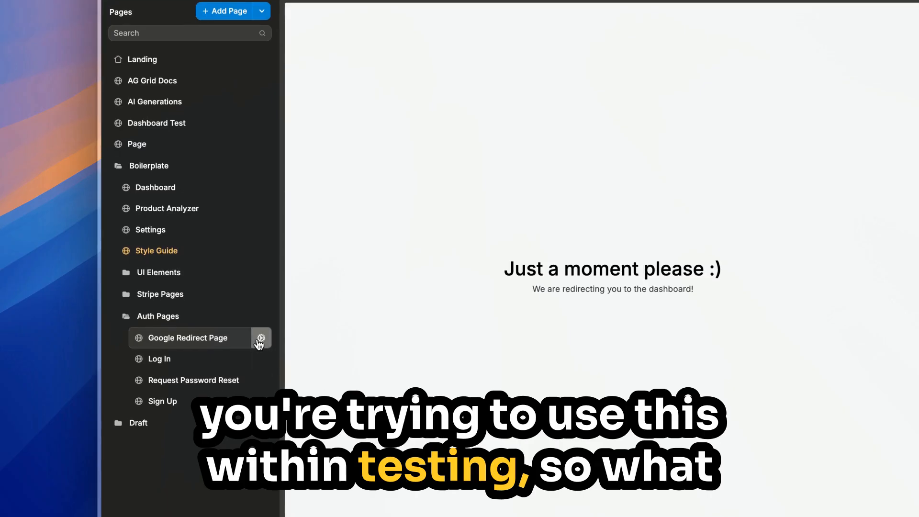
click(261, 427)
click(362, 229)
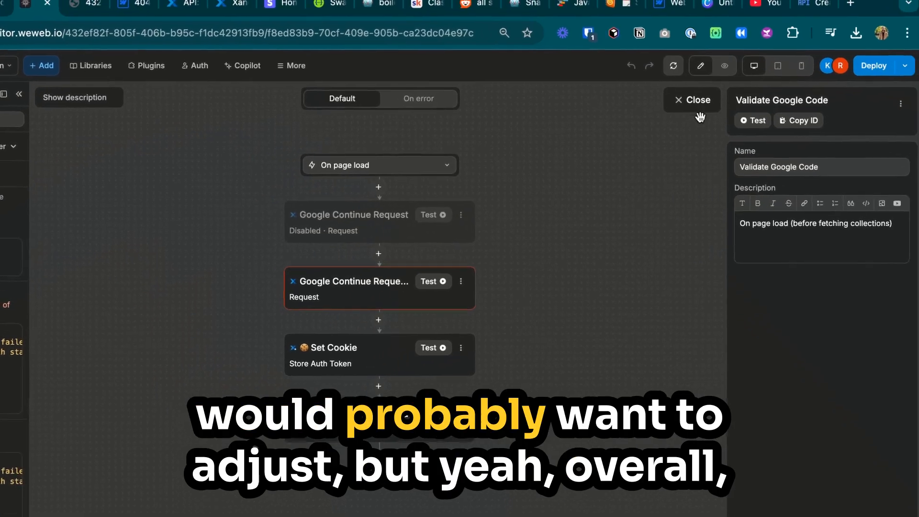
click(664, 119)
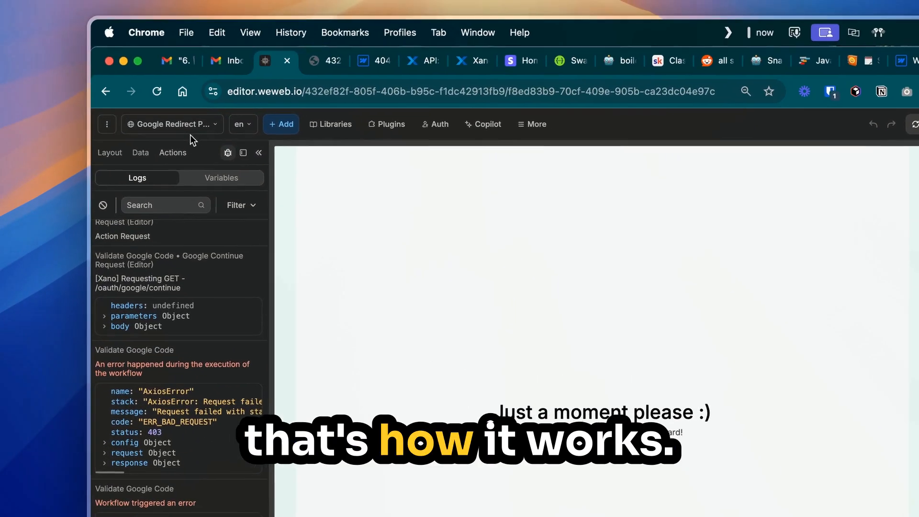
Step: Reopen the Validate Google Code workflow and inspect the code parameter's JavaScript in Google Continue Request (Editor) and the Browser context values
click(192, 128)
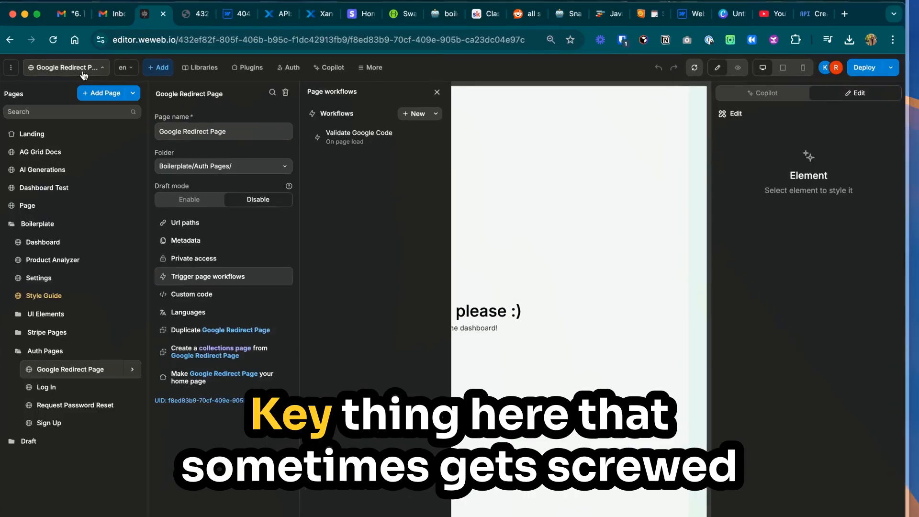
click(375, 148)
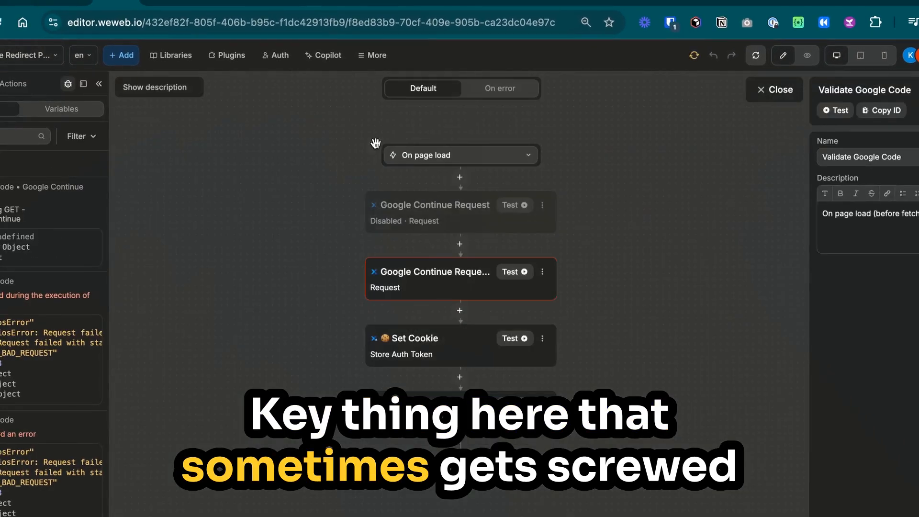
click(431, 278)
click(848, 439)
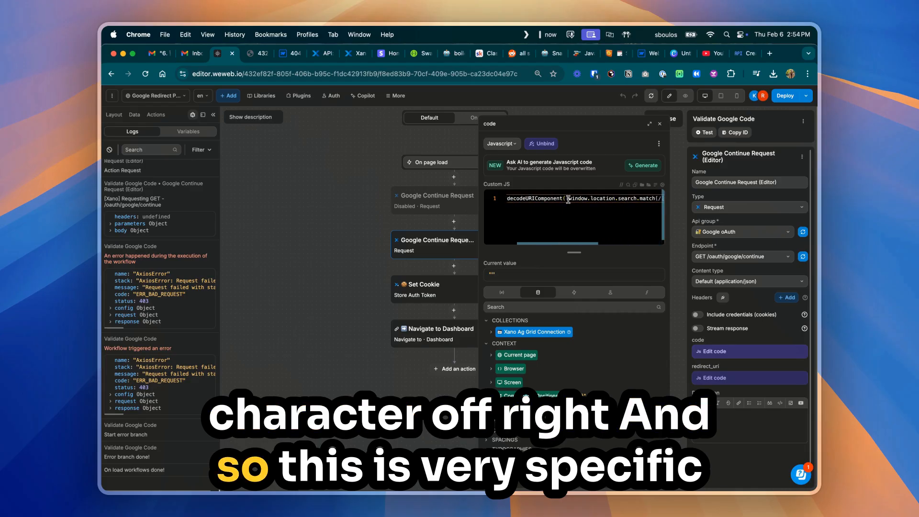
scroll(568, 199, left, 3)
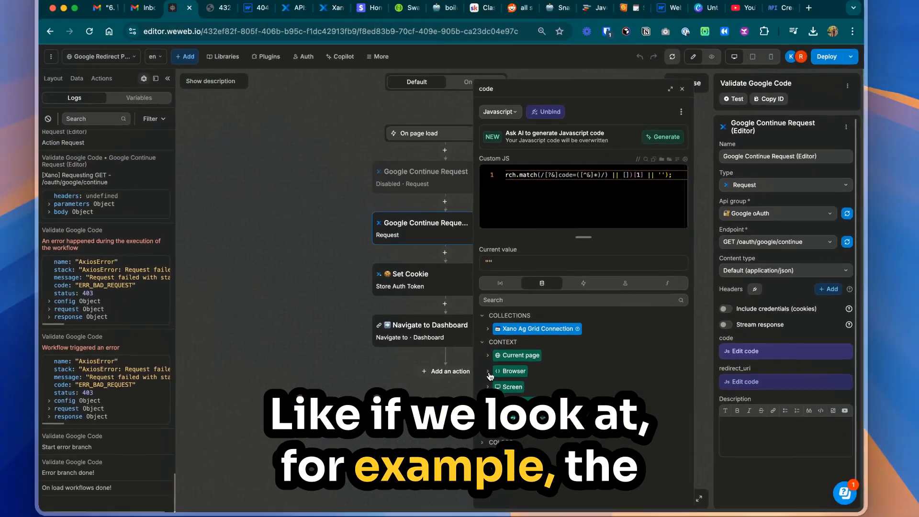
click(481, 379)
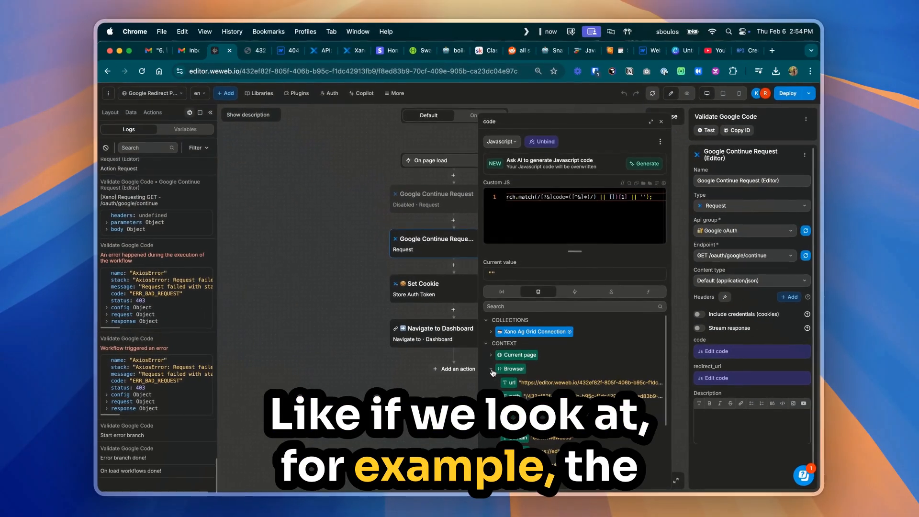
scroll(527, 354, down, 2)
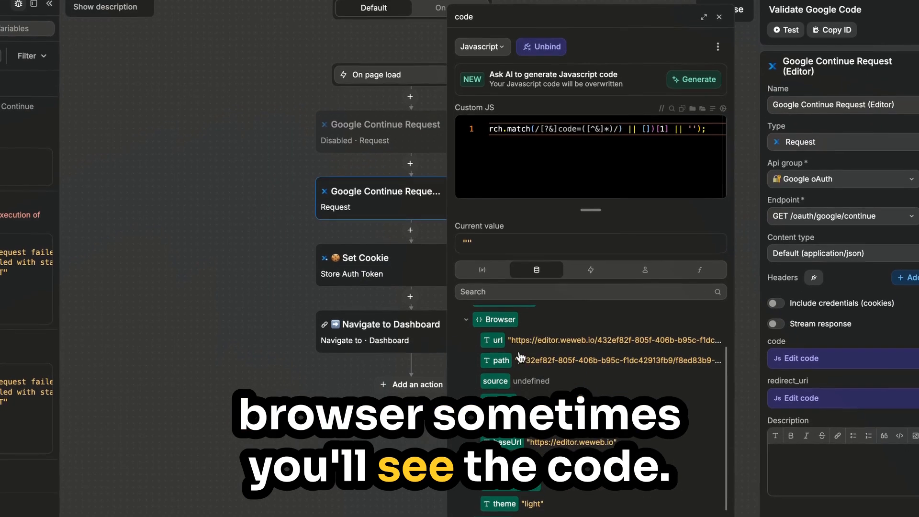